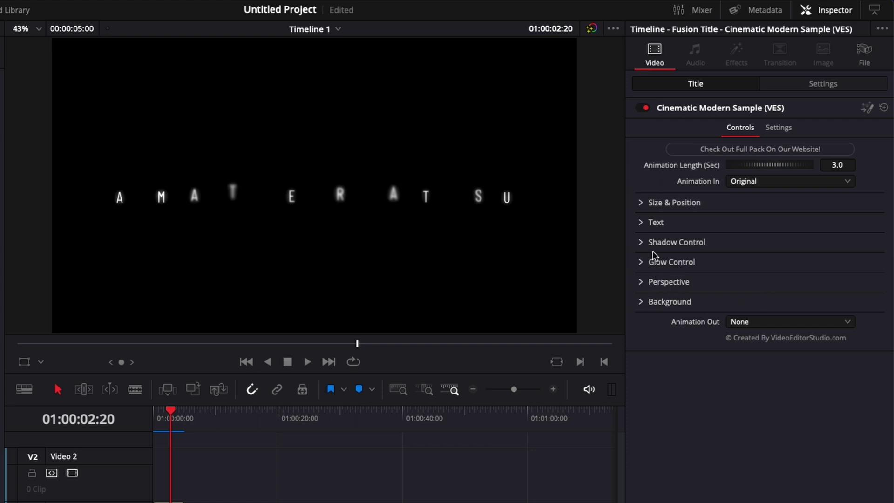
Look through the title's Animation In options and close the list without changing them
click(769, 183)
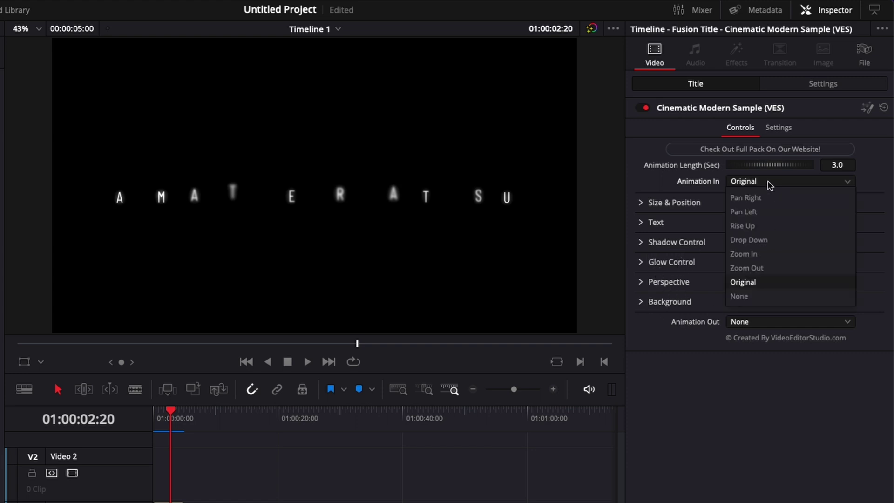
click(669, 182)
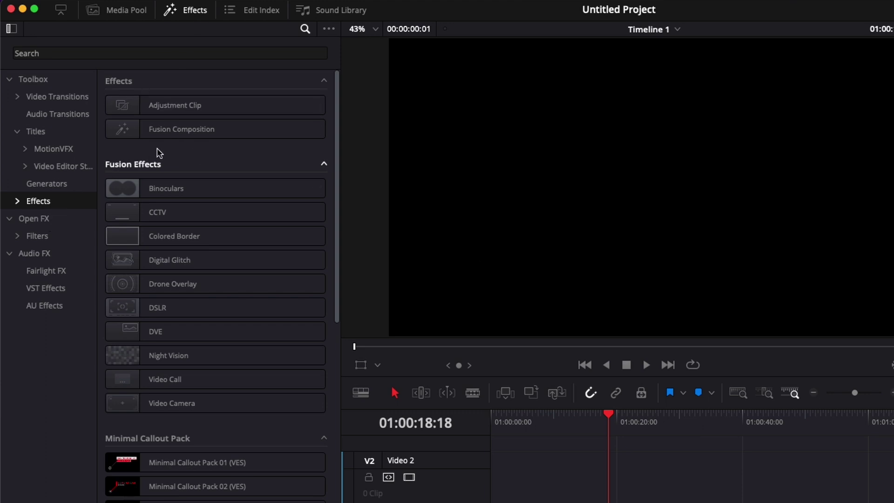
Place a Fusion Composition clip on track V1 and open it in the Fusion page
drag(156, 137, 499, 502)
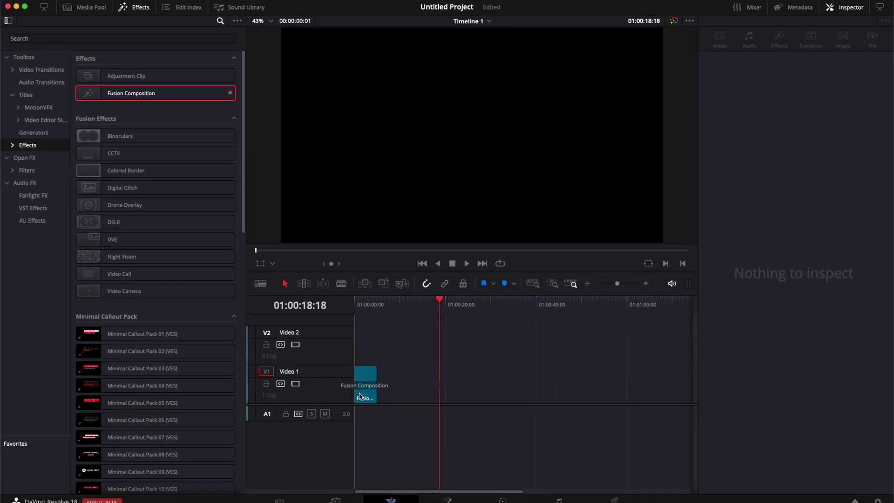
drag(359, 396, 361, 395)
click(365, 387)
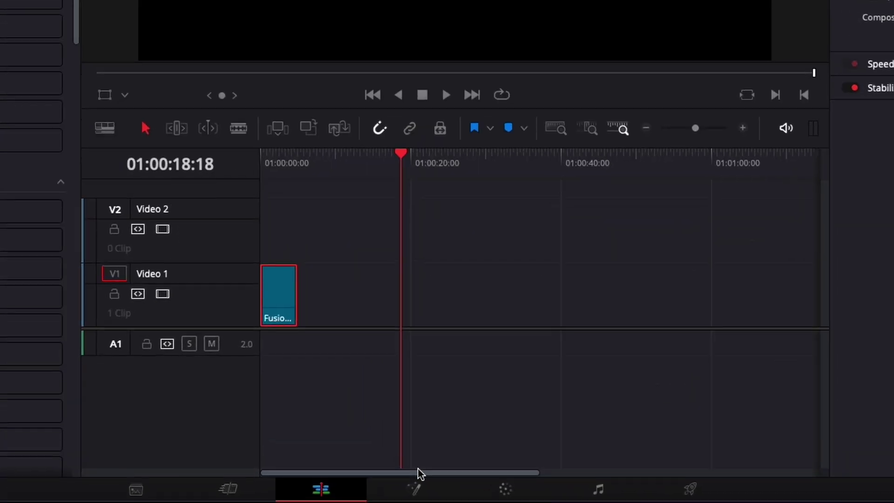
click(414, 488)
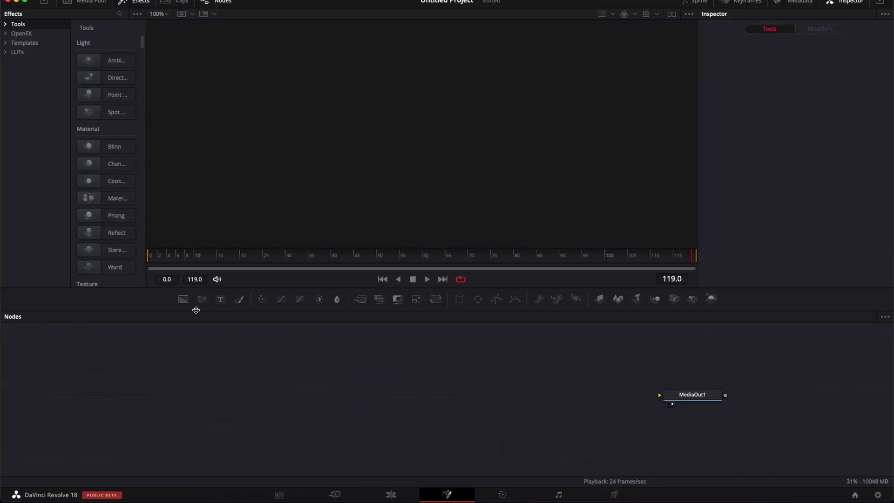
Add Background and Text nodes, merge Text1 over Background1, and link the Merge to MediaOut1
drag(156, 283, 211, 378)
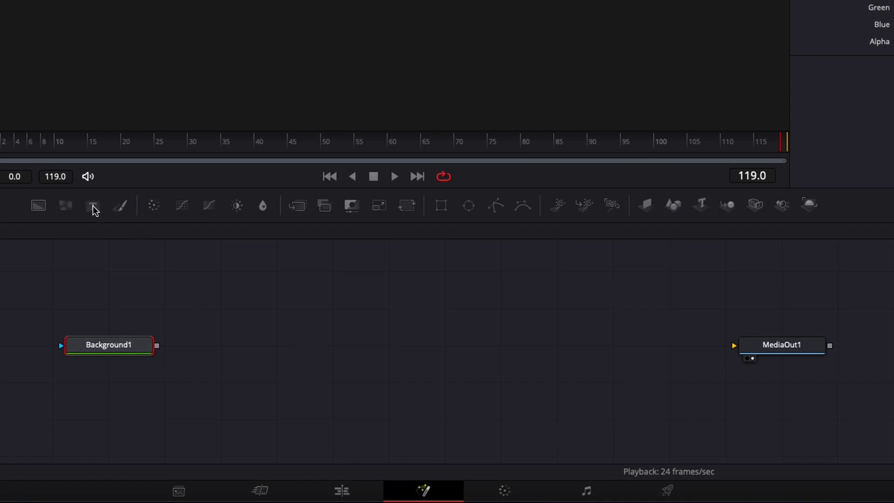
drag(93, 205, 256, 284)
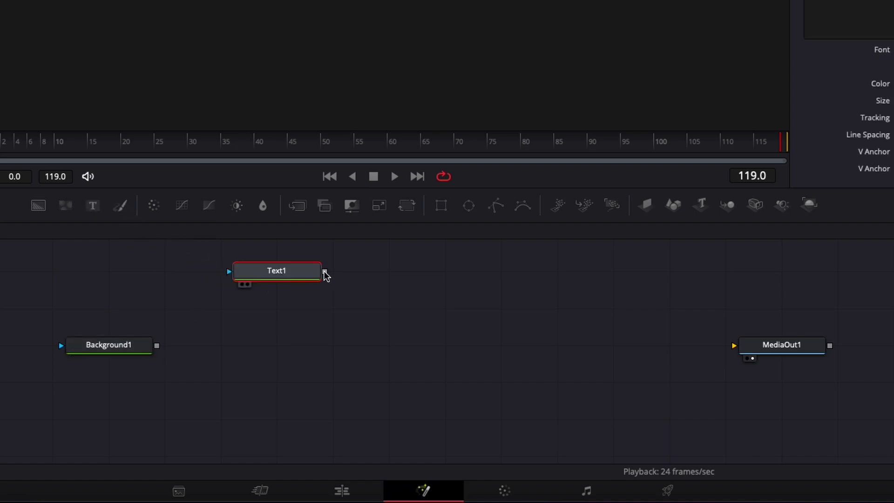
drag(325, 272, 157, 347)
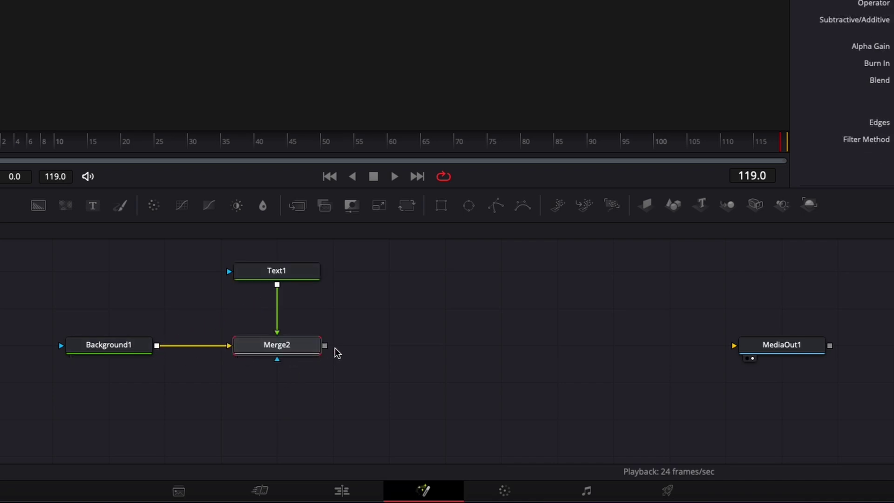
drag(324, 347, 750, 350)
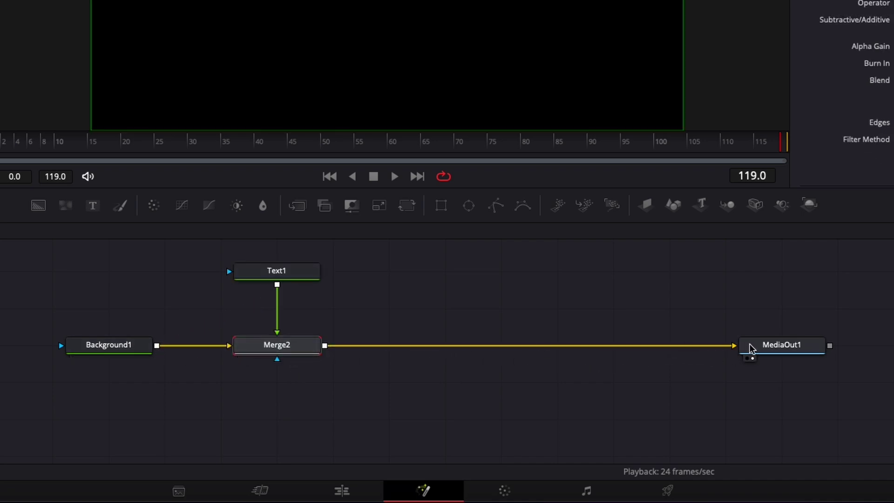
Set Background1's alpha to 0 and enter AMATERATSU as Text1's text
click(103, 348)
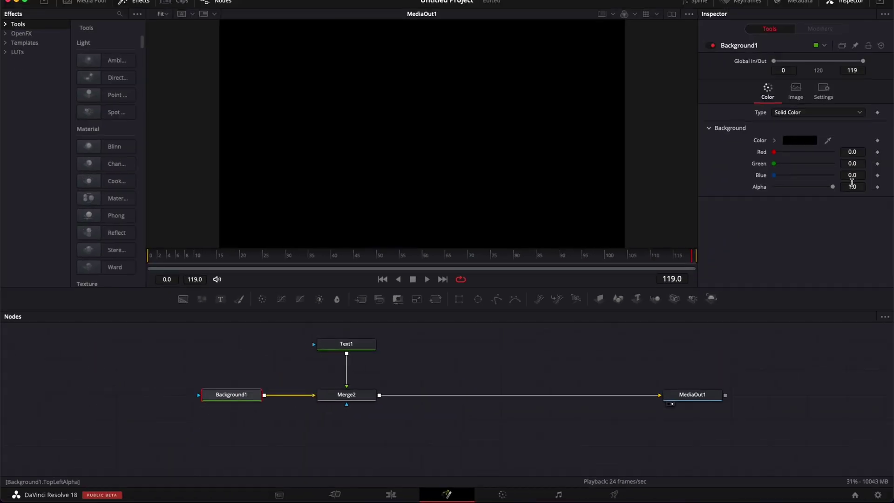
drag(832, 188, 737, 187)
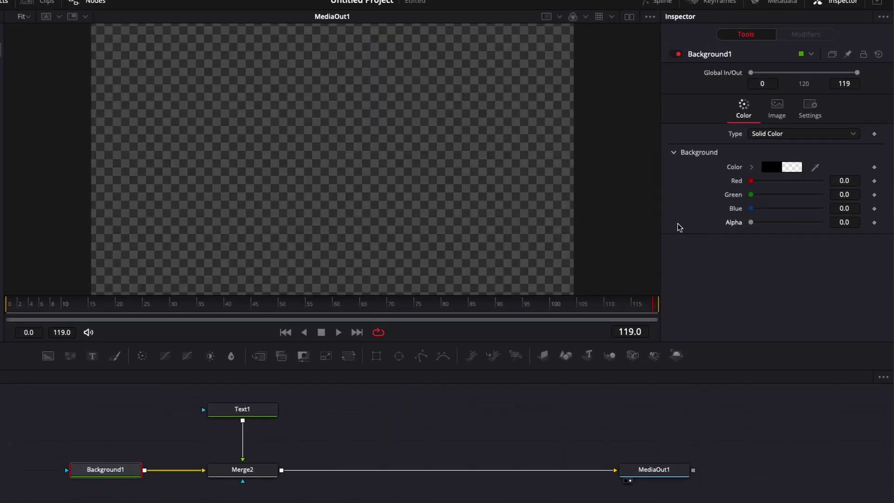
click(242, 410)
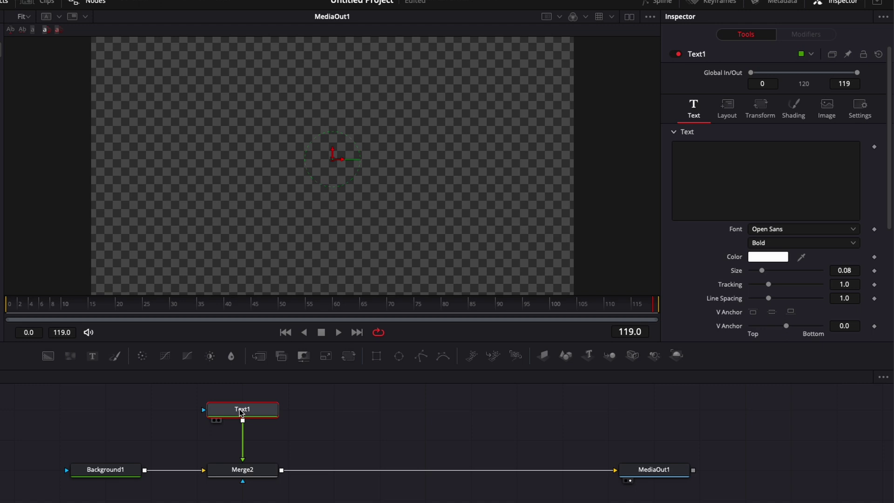
click(684, 181)
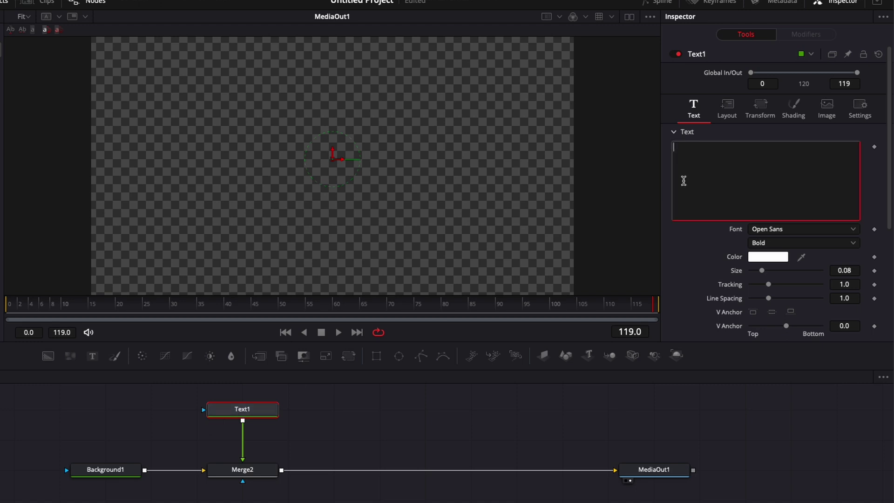
text(AMATERATSU)
Style the title in Barlow Condensed Regular with size 0.05 and tracking 2.5
click(768, 230)
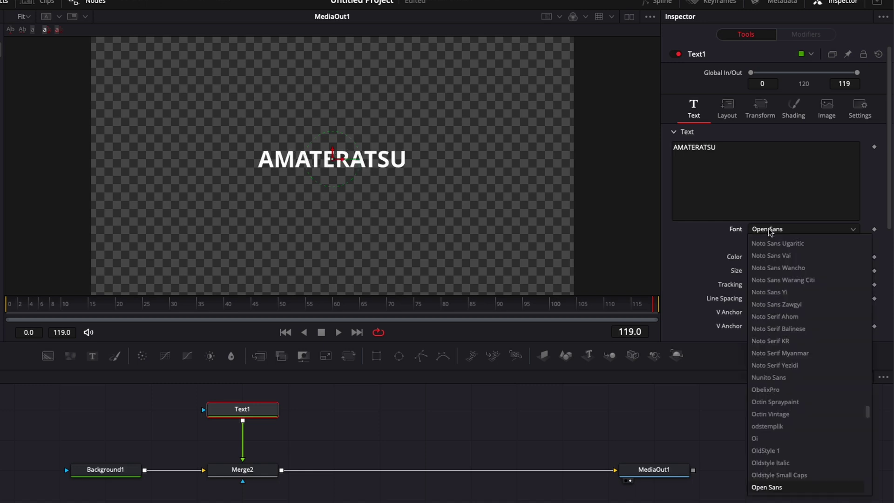
text(barlow)
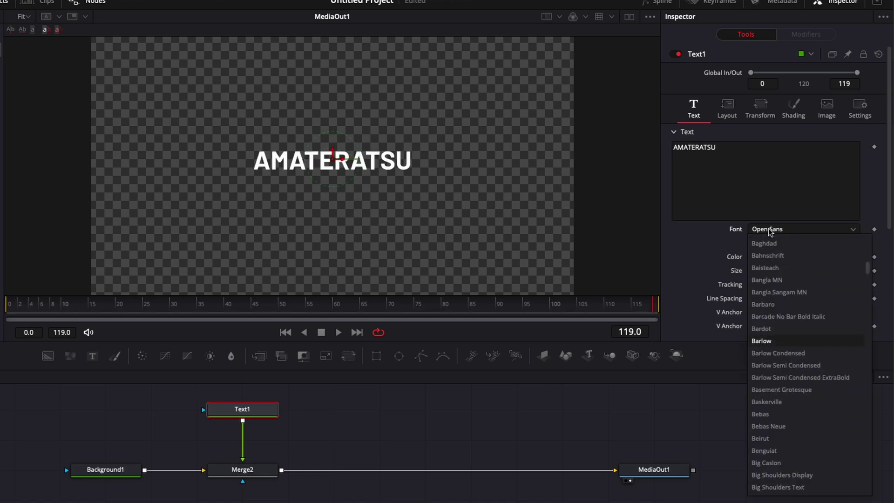
key(Down)
key(Return)
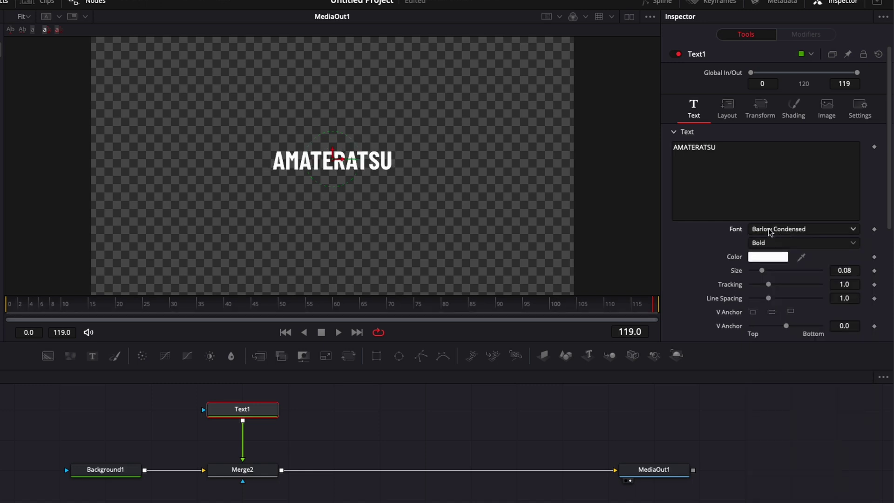
click(854, 270)
text(5)
key(Tab)
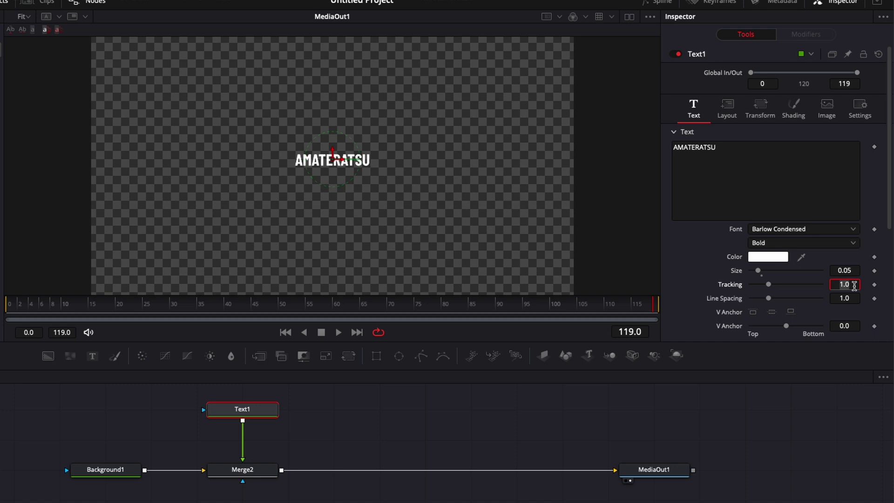
text(2.5)
key(Tab)
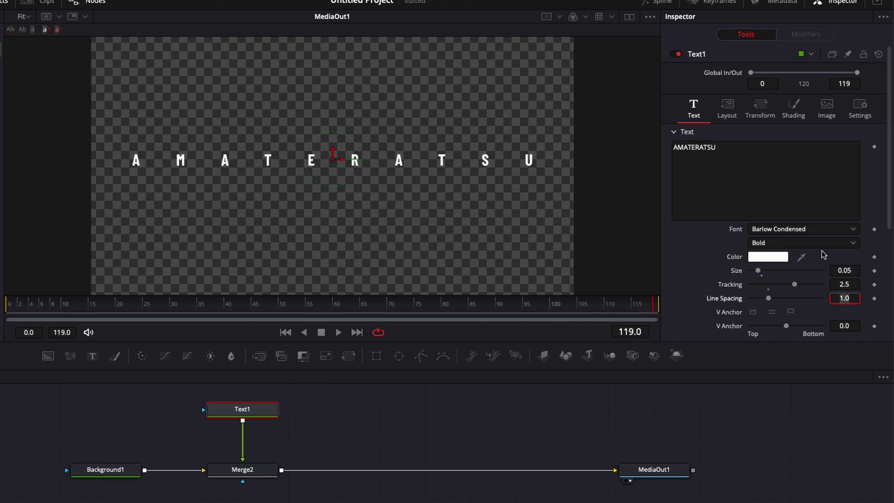
click(815, 244)
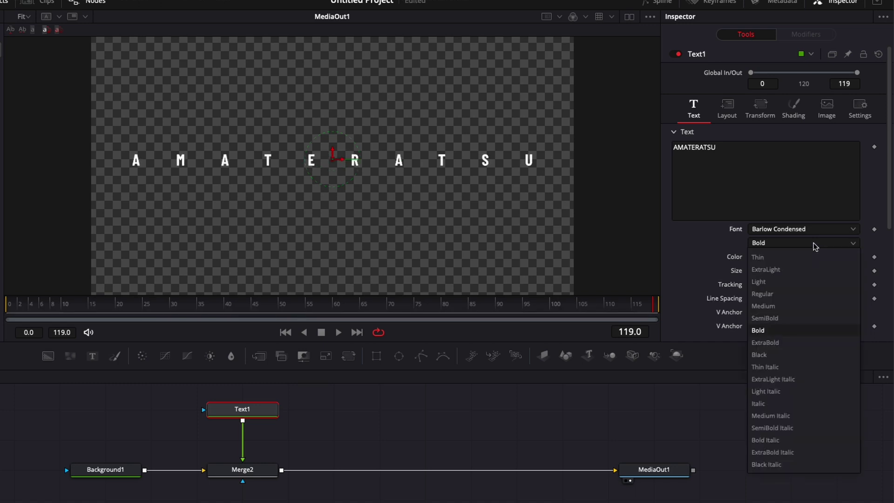
click(761, 294)
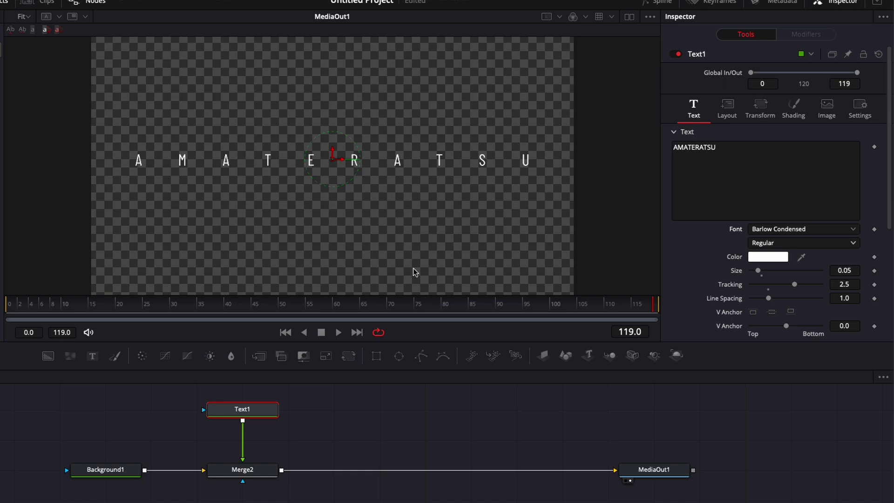
Insert a Glow node after Merge2 and slide Glow1 along the link to MediaOut1
click(252, 472)
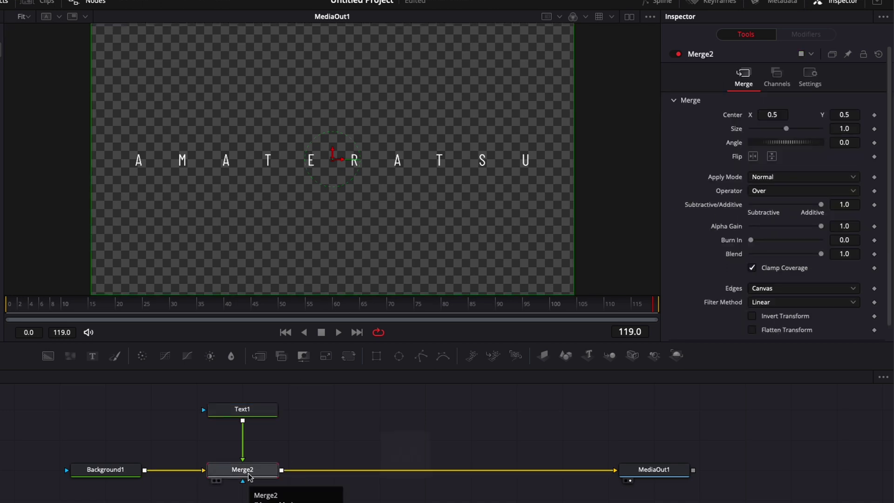
key(shift+space)
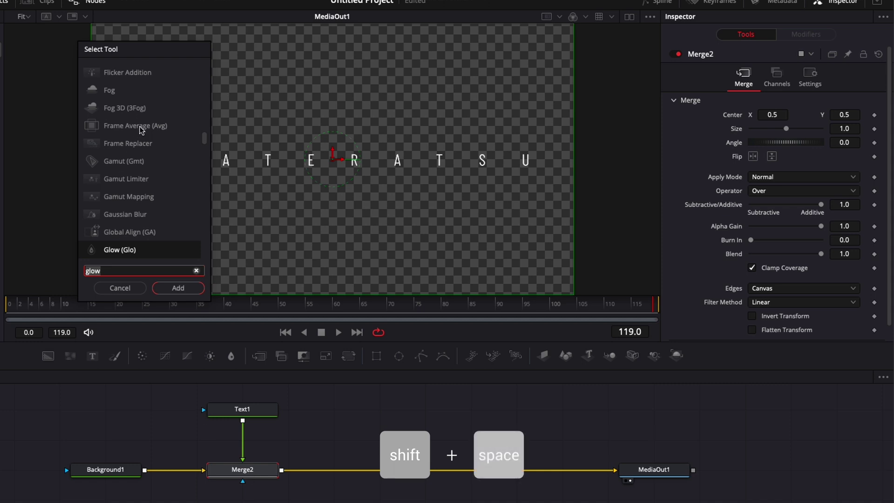
text(glow)
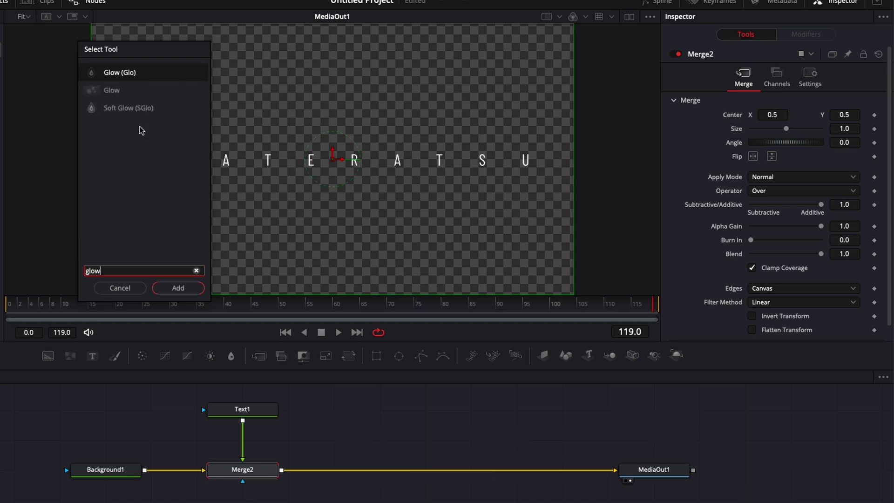
key(Return)
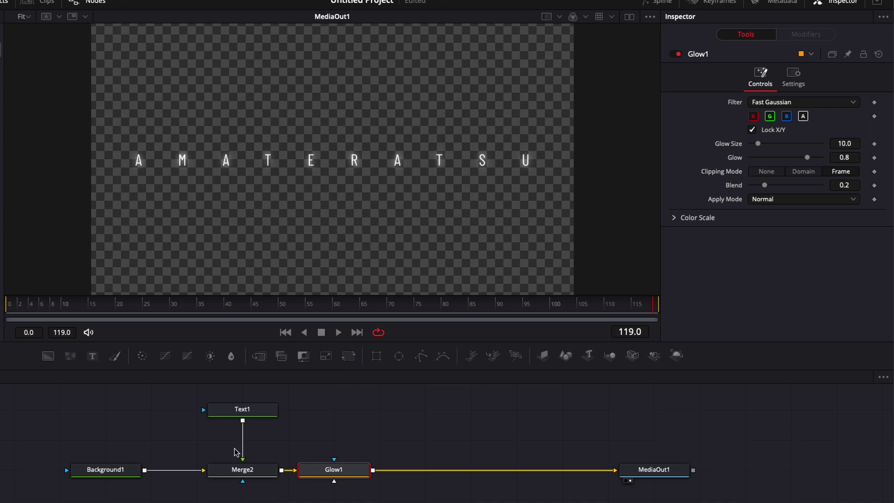
drag(347, 471, 392, 471)
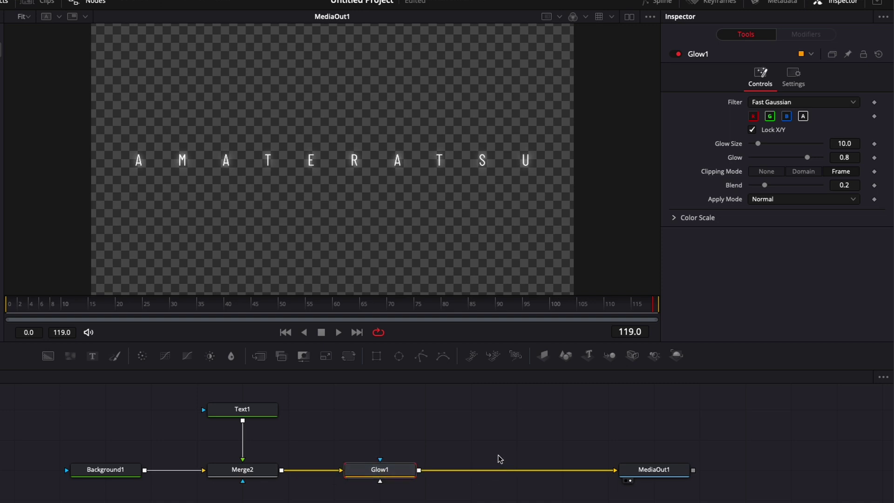
Attach a Follower modifier to Text1's text field and show its per-character settings
click(260, 414)
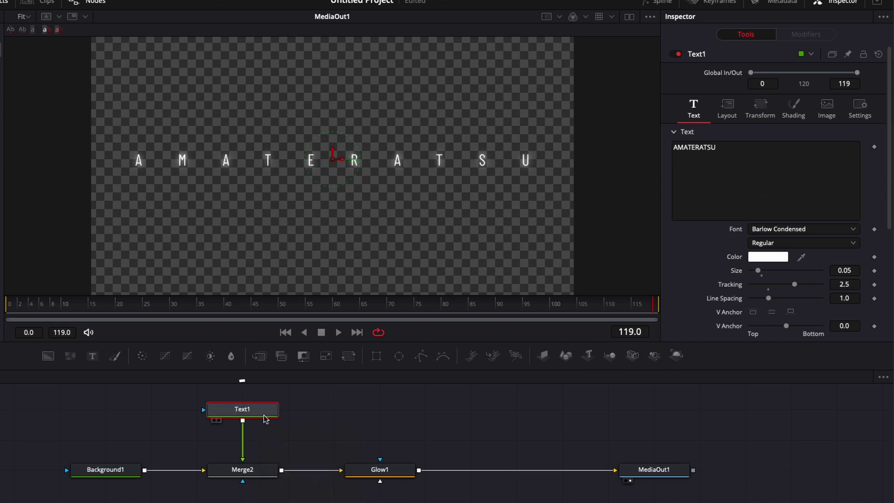
right_click(744, 175)
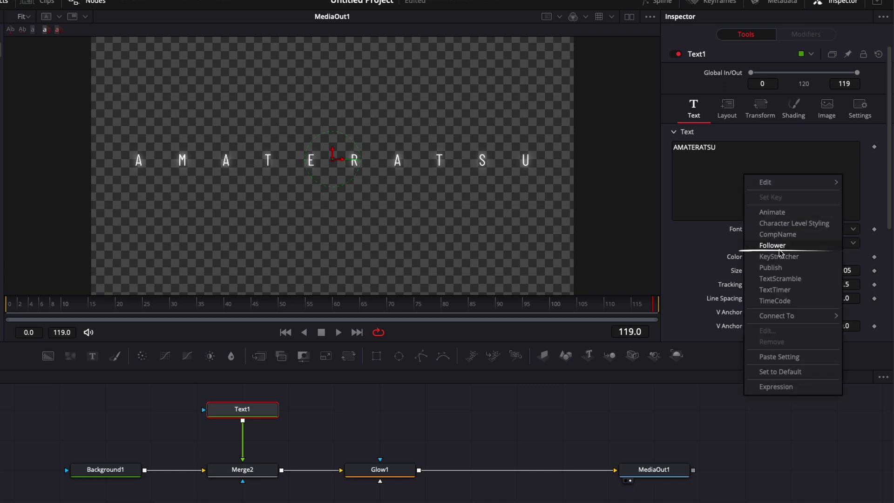
click(768, 245)
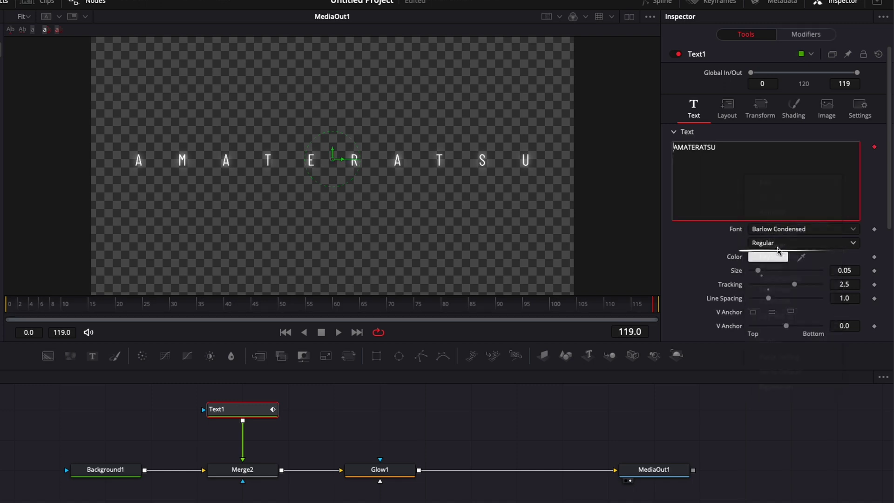
click(801, 36)
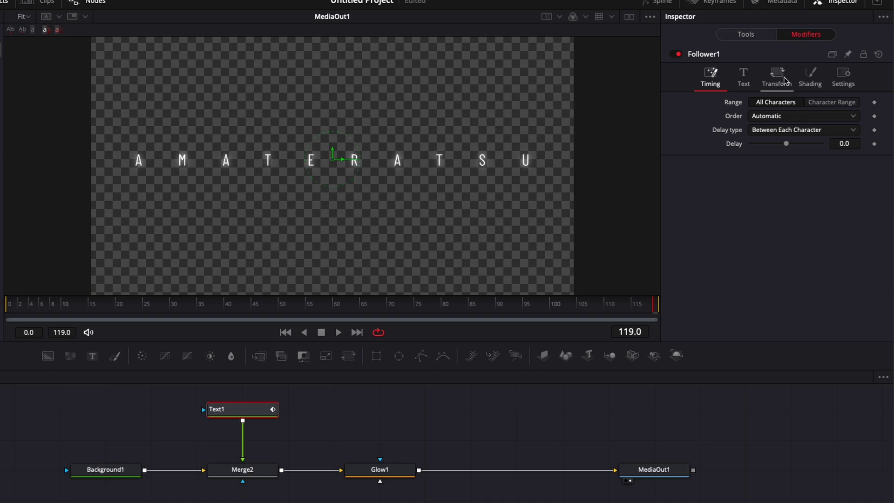
Set Follower1's Order to Random But One by One with a Delay of 2
click(769, 119)
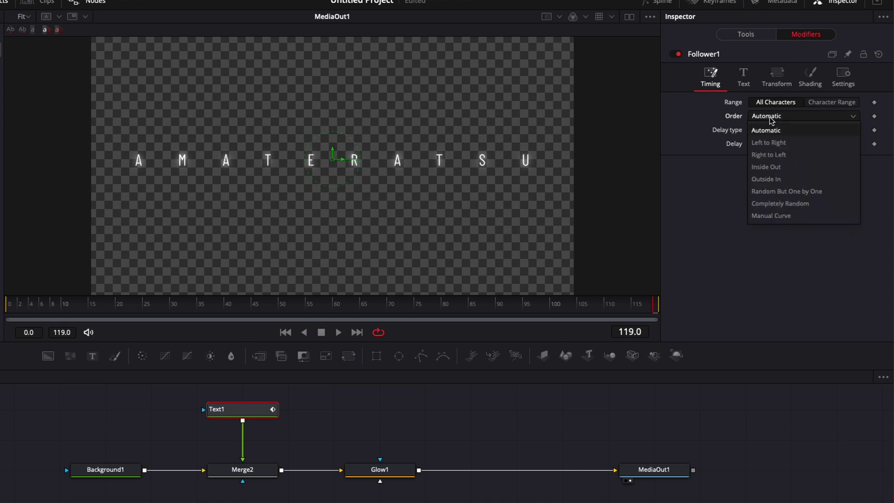
click(769, 192)
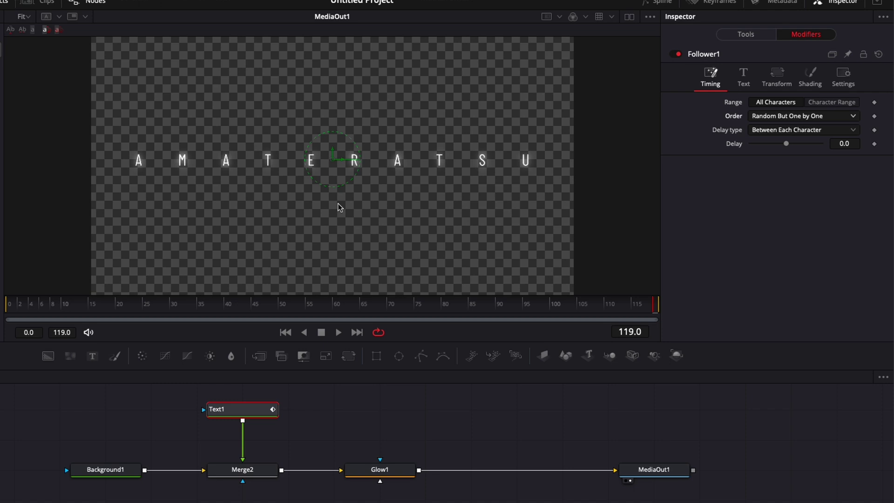
click(830, 121)
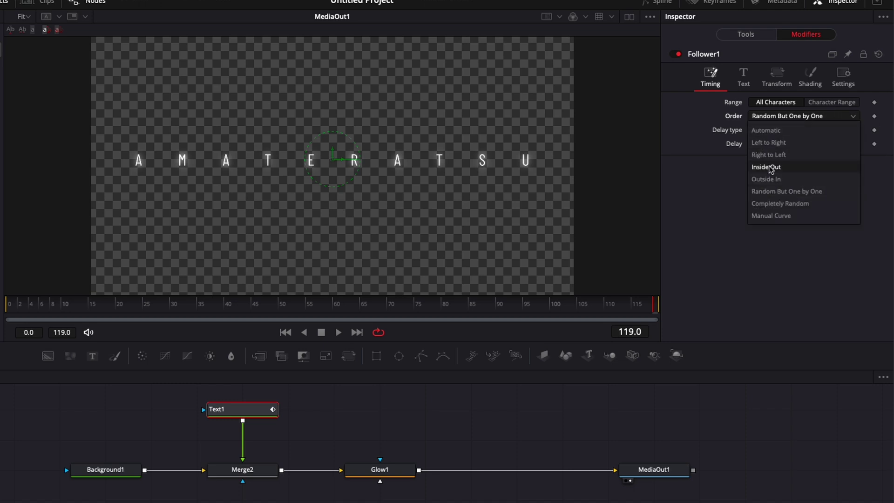
click(702, 184)
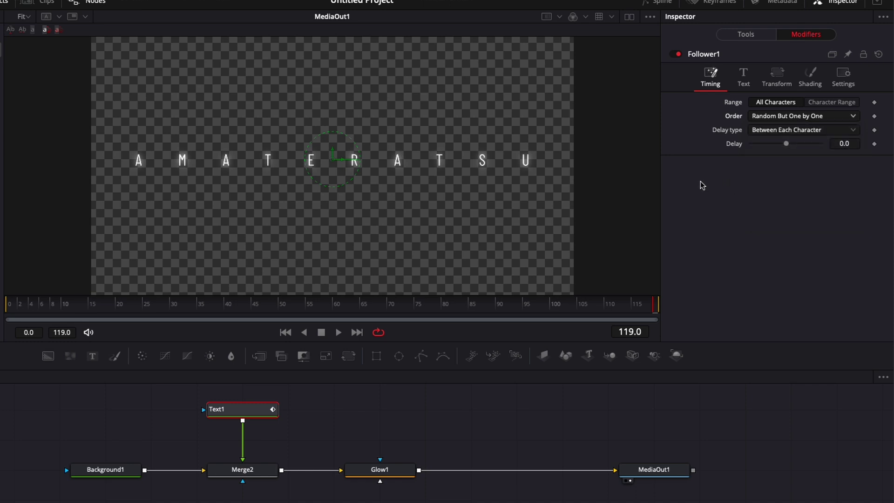
click(854, 143)
Show Follower1's Shading properties and expand the Position section
click(805, 82)
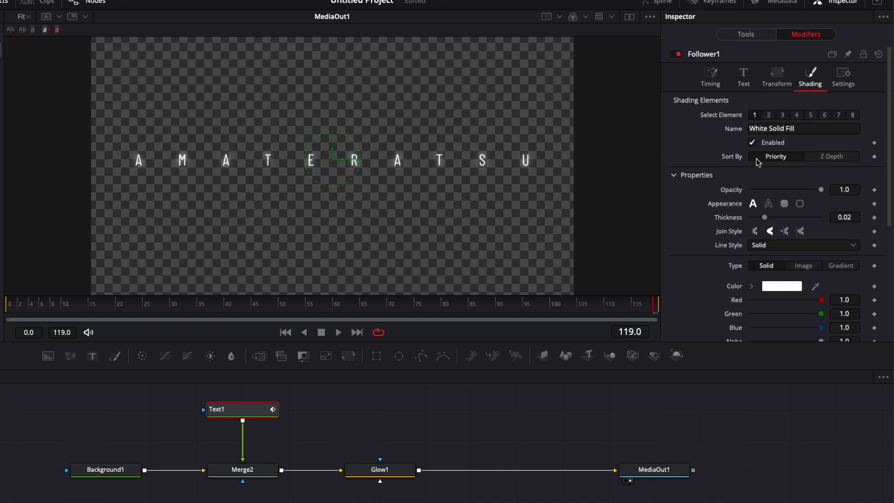
scroll(725, 176, down, 3)
scroll(725, 176, down, 1)
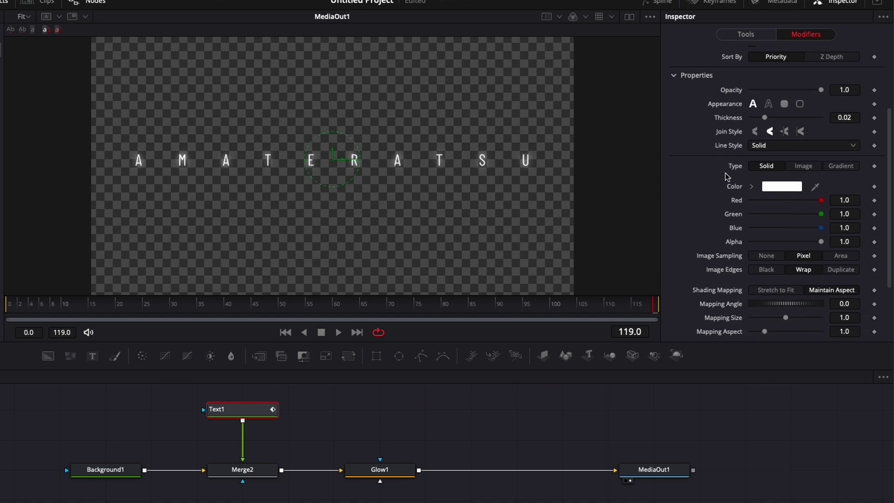
scroll(726, 176, down, 3)
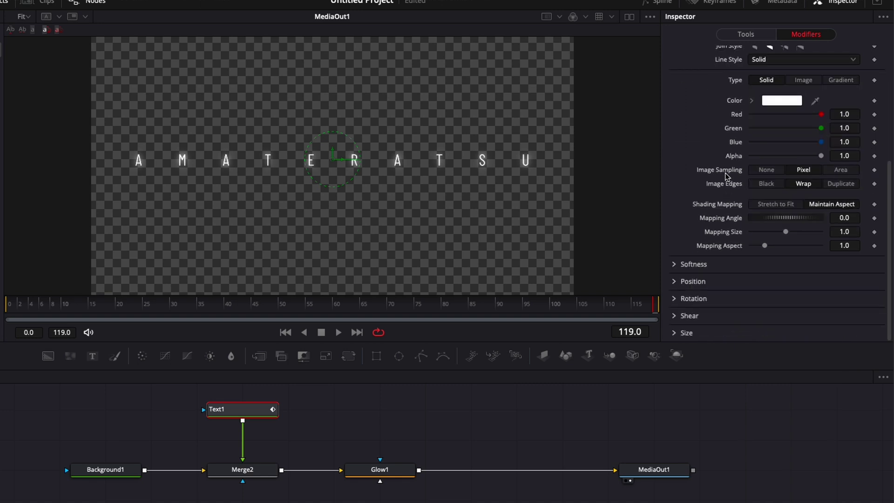
click(674, 282)
scroll(759, 281, down, 3)
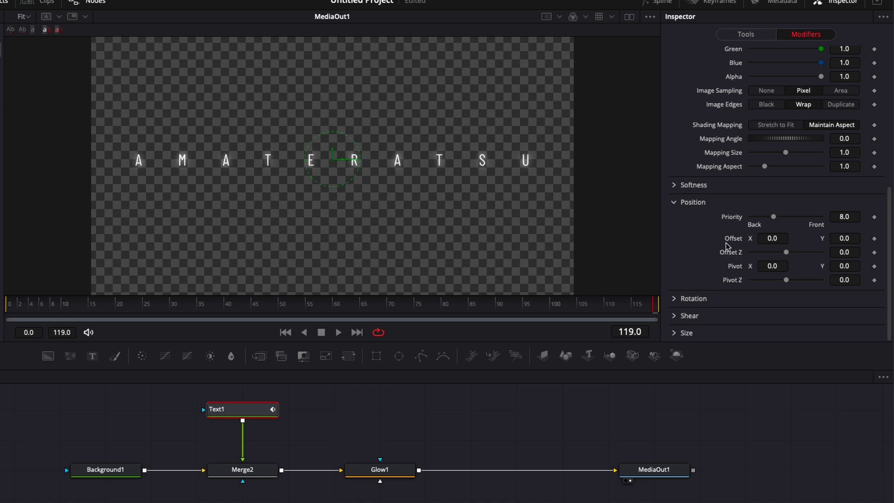
Keyframe Offset Z at 0 on frame 75 and -25 on frame 0, then preview
click(418, 319)
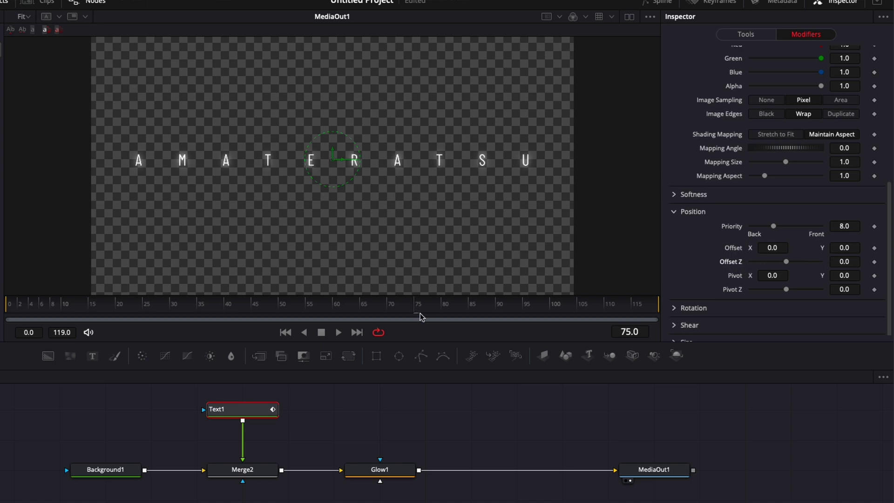
click(875, 262)
click(41, 305)
click(854, 262)
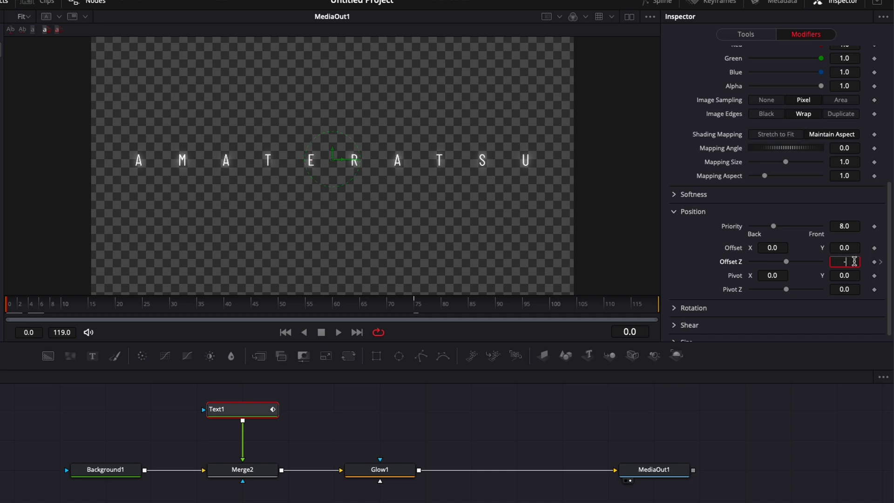
key(Tab)
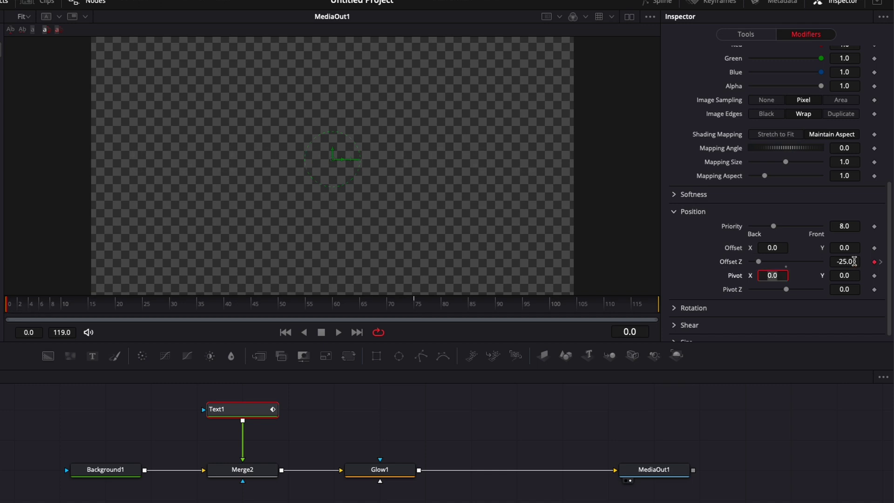
drag(178, 304, 349, 305)
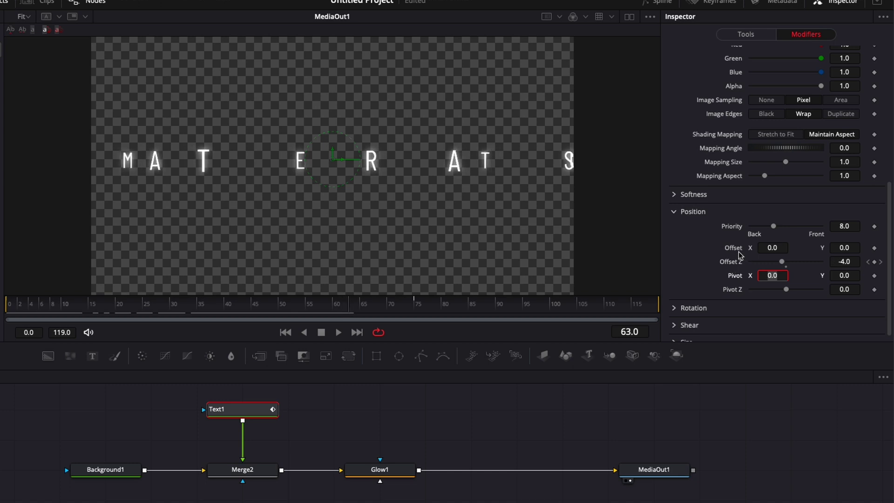
Keyframe Offset at frame 75 to create Path1, and place the frame-0 point above the frame
click(415, 309)
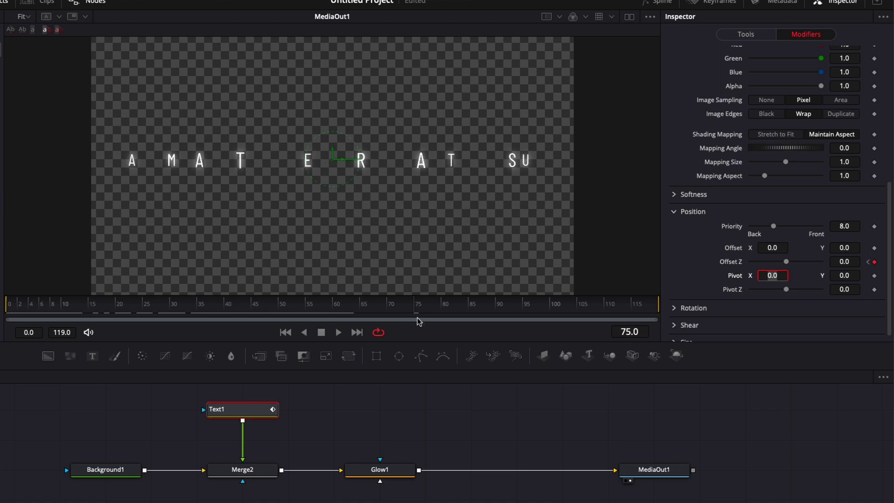
click(873, 248)
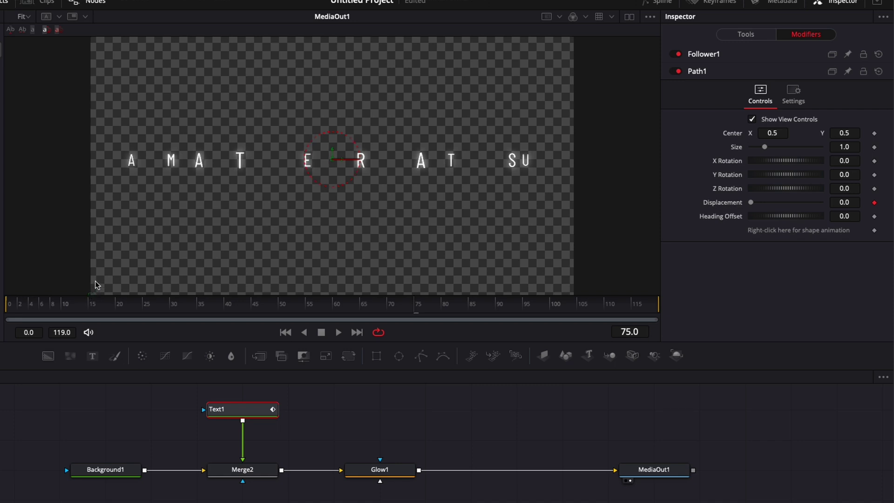
scroll(95, 284, down, 1)
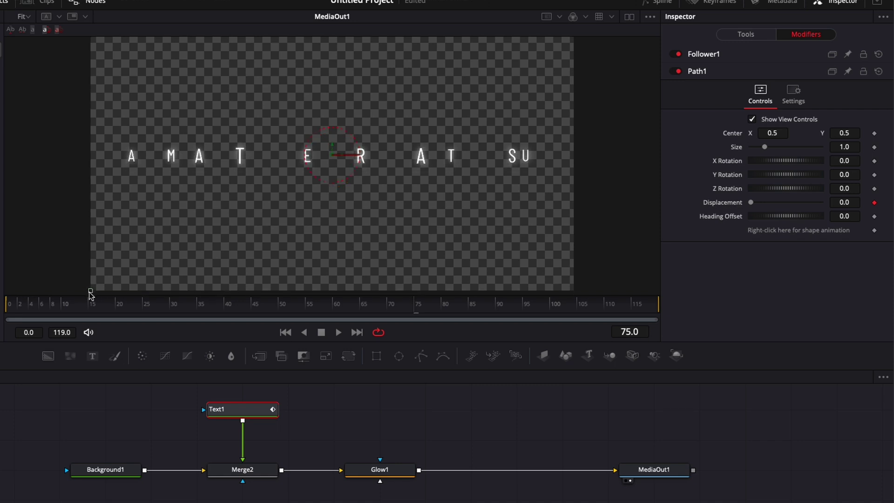
click(27, 306)
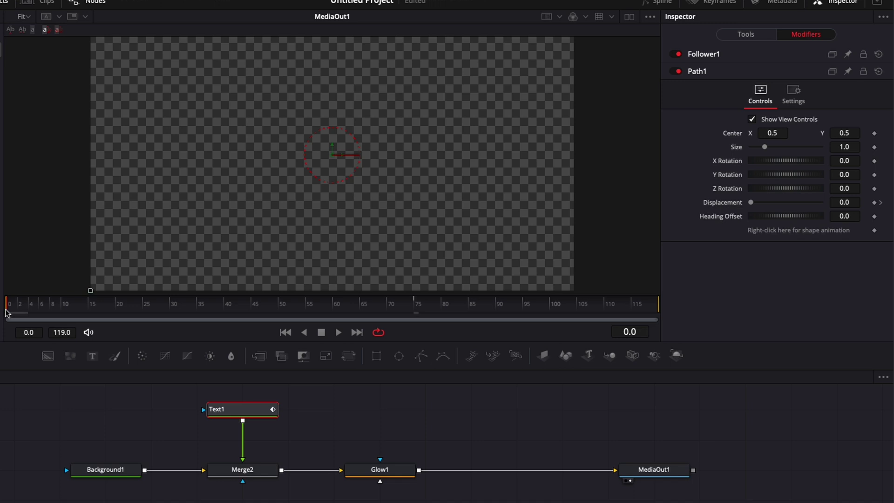
click(91, 291)
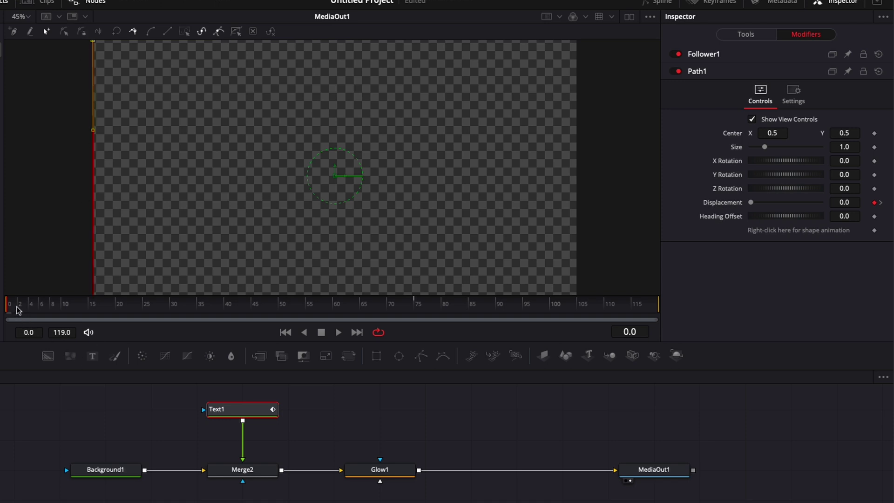
drag(57, 310, 289, 312)
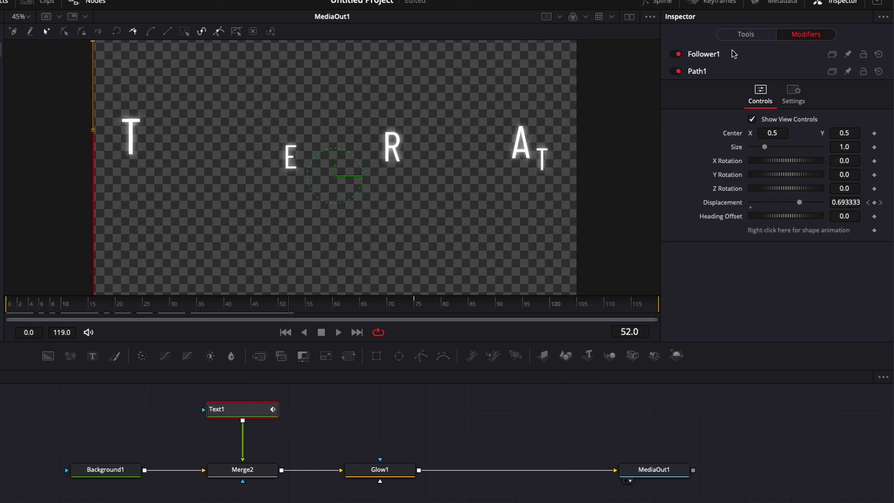
Keyframe Follower1's Softness X at 0 on frame 75 and 20 on frame 0
click(725, 55)
scroll(711, 206, down, 8)
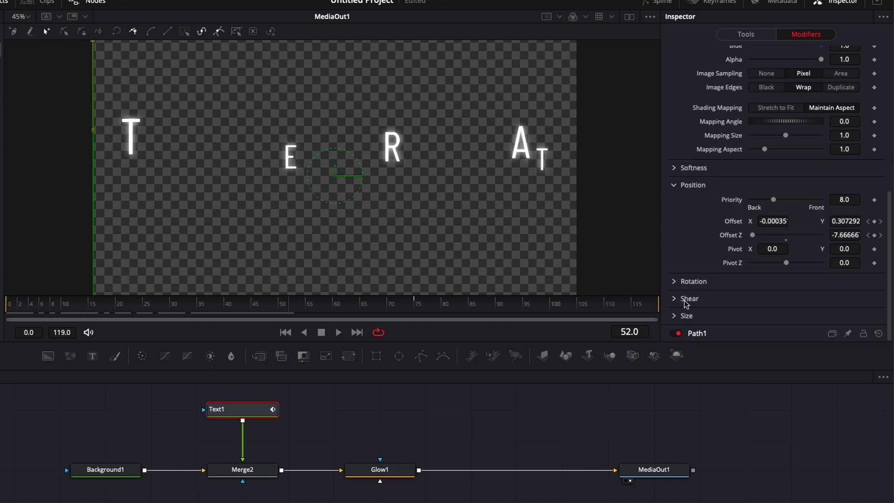
click(675, 168)
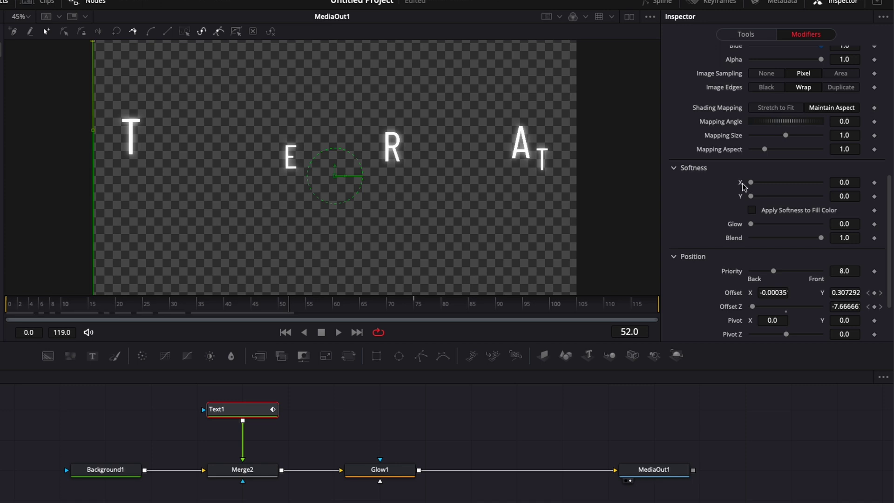
click(416, 312)
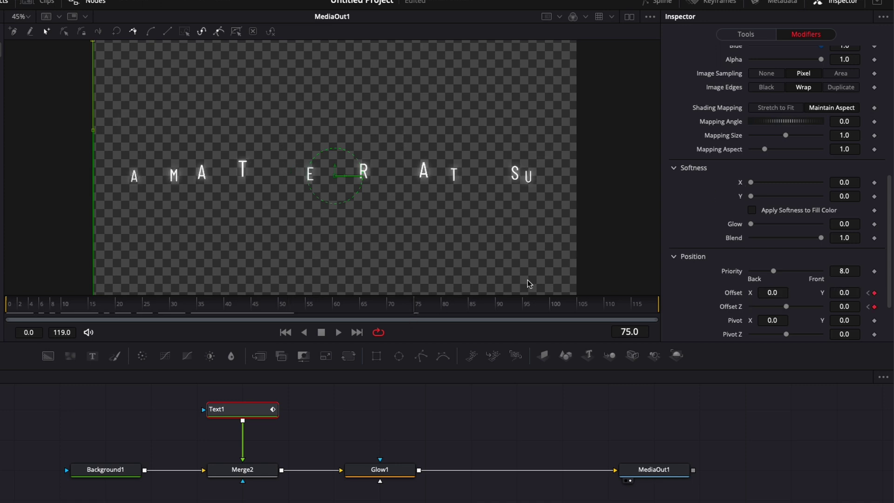
click(874, 183)
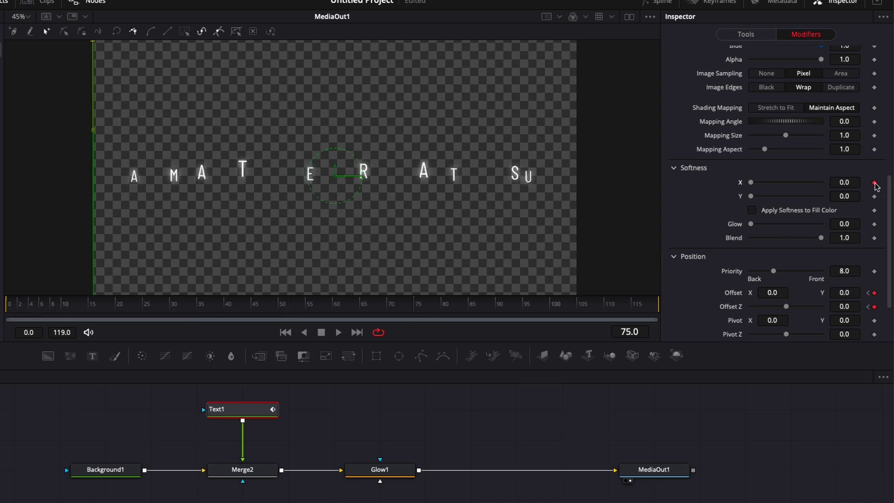
drag(89, 306, 17, 306)
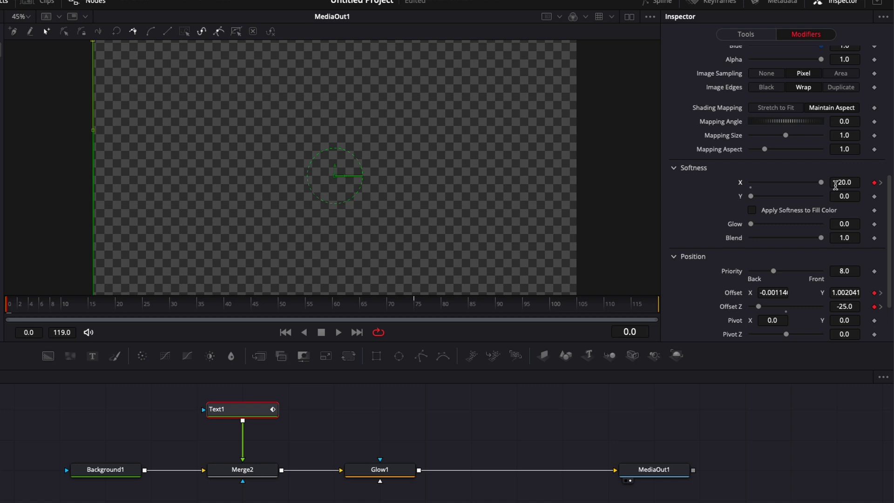
drag(190, 309, 222, 312)
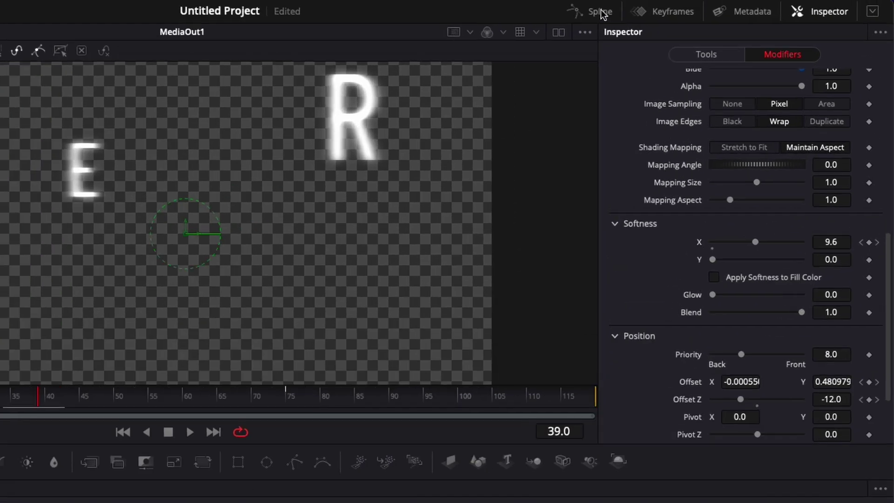
In the Spline editor, fit Text1's curves to the view, select all keyframes and smooth them
click(696, 2)
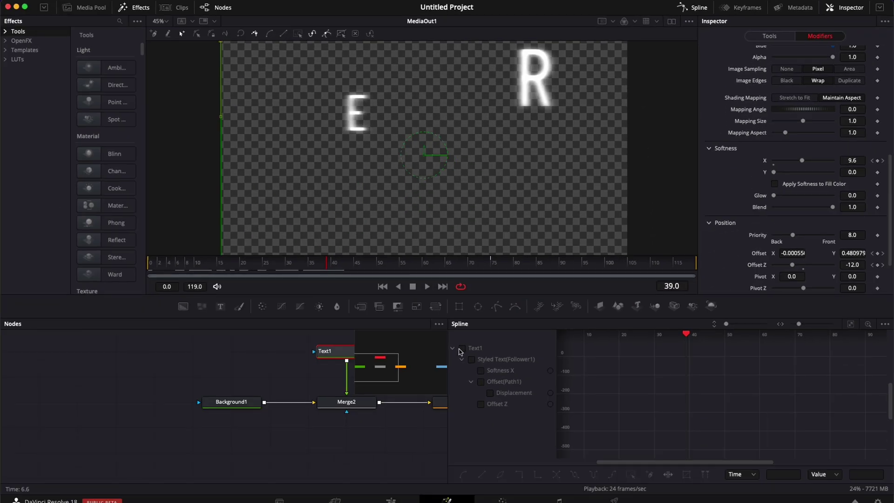
click(289, 489)
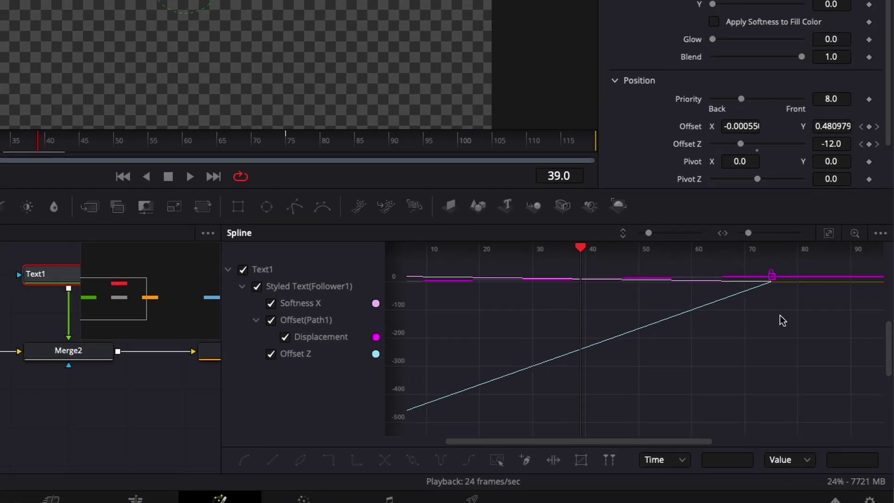
click(828, 233)
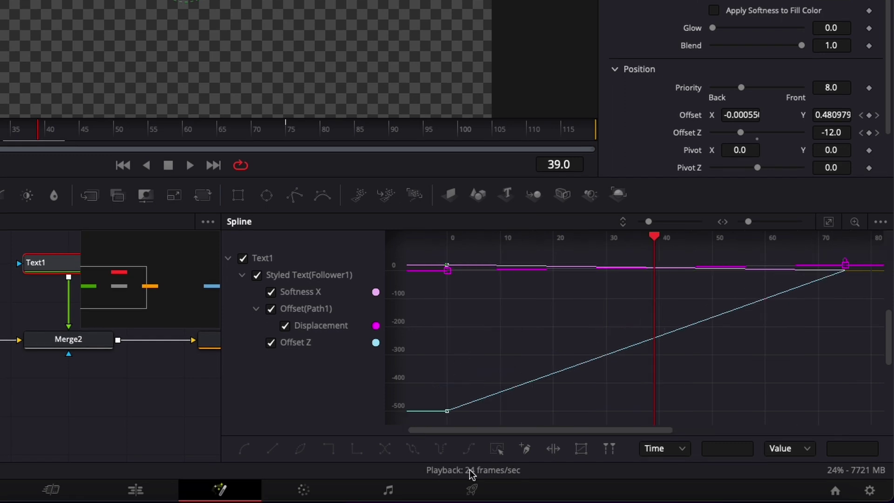
drag(427, 420, 868, 247)
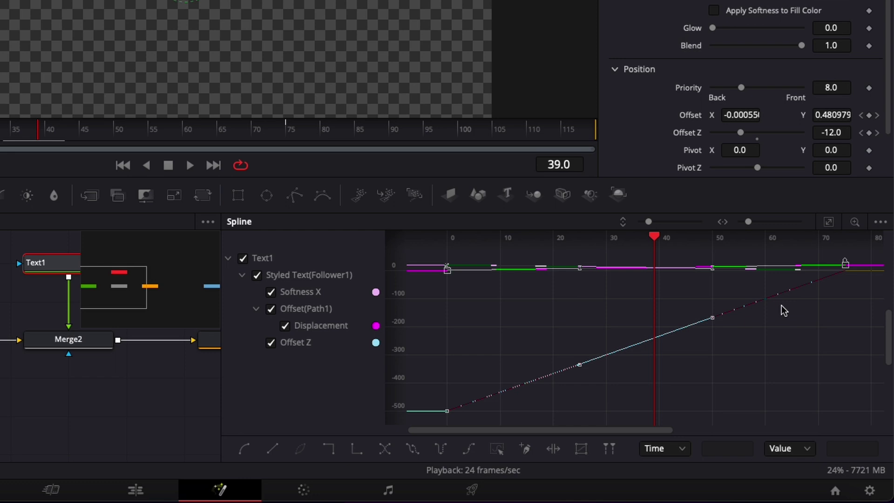
key(shift+s)
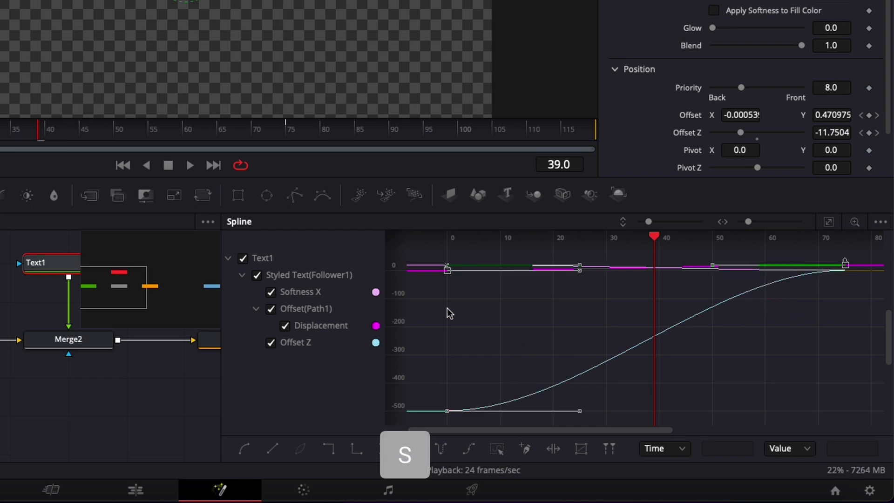